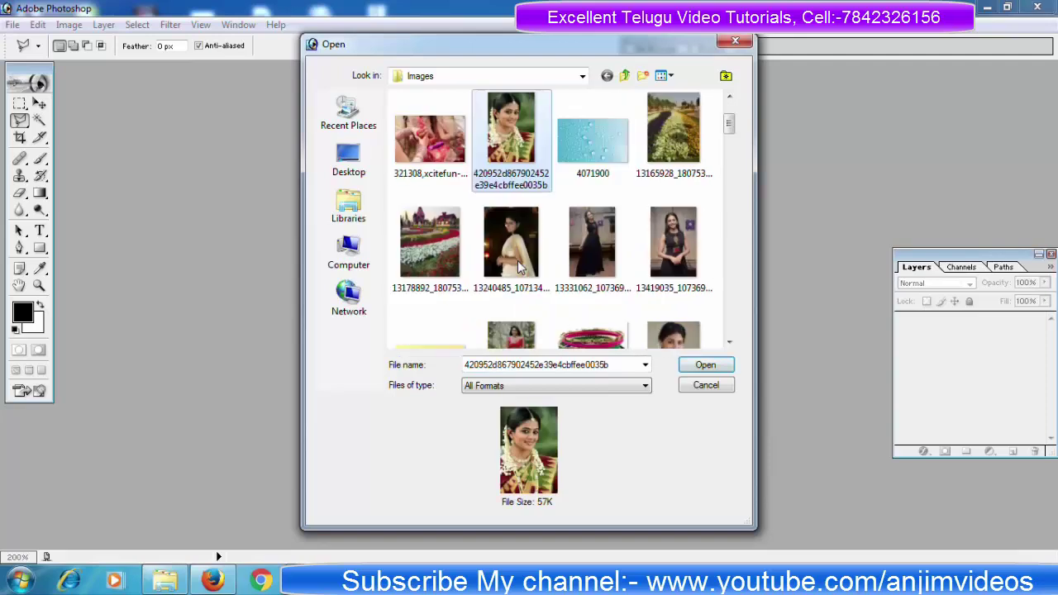
Open the image Regina-Cassandra-Latest-Hd-Photos-9 from the Images folder and maximize its document window.
scroll(520, 279, "down", 10)
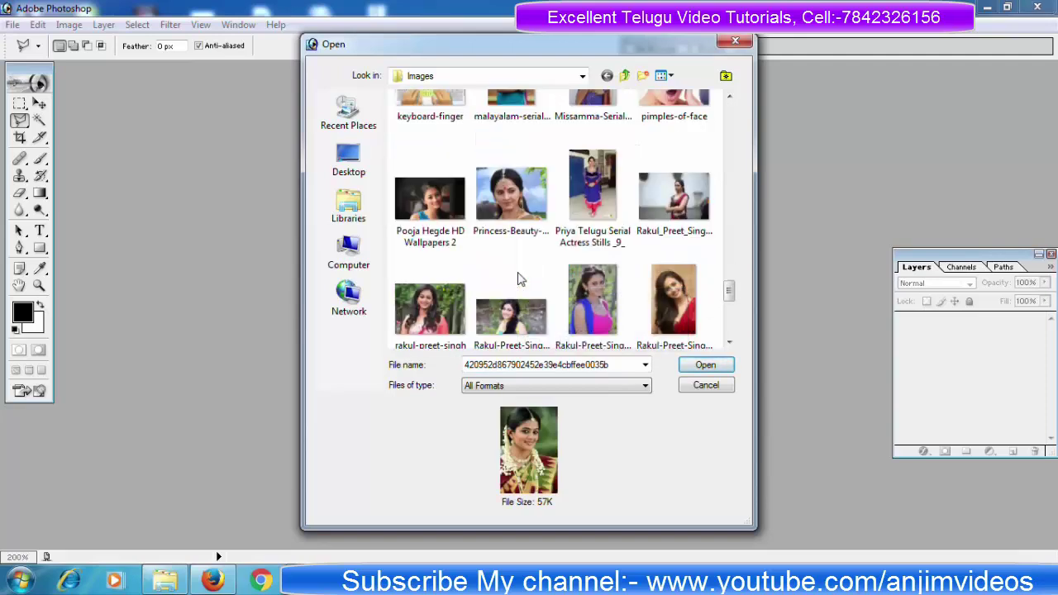
scroll(519, 279, "down", 3)
left_click(625, 314)
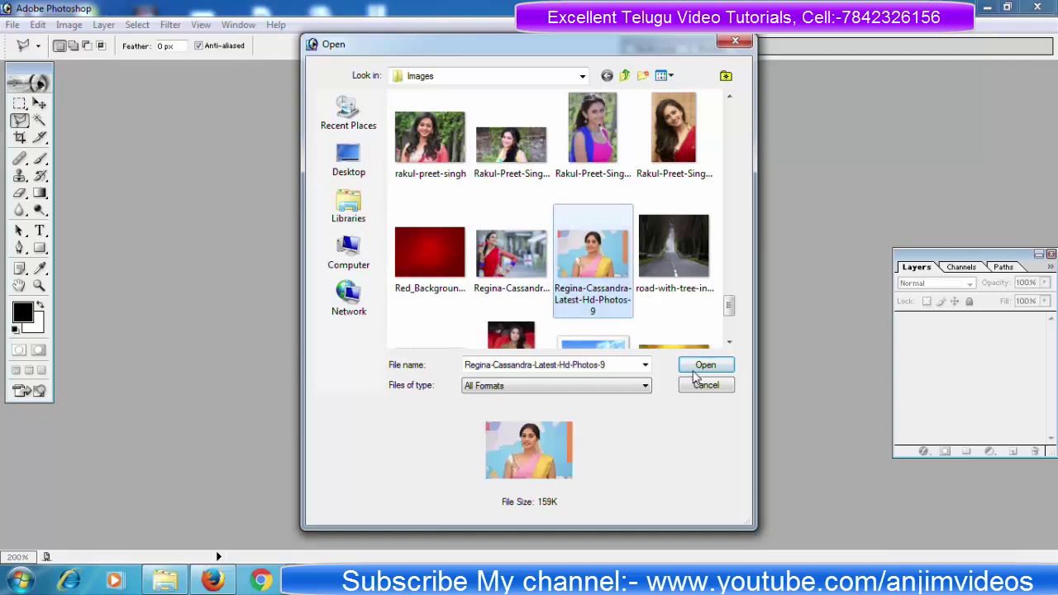
double_click(626, 314)
left_click_drag(392, 85, 431, 100)
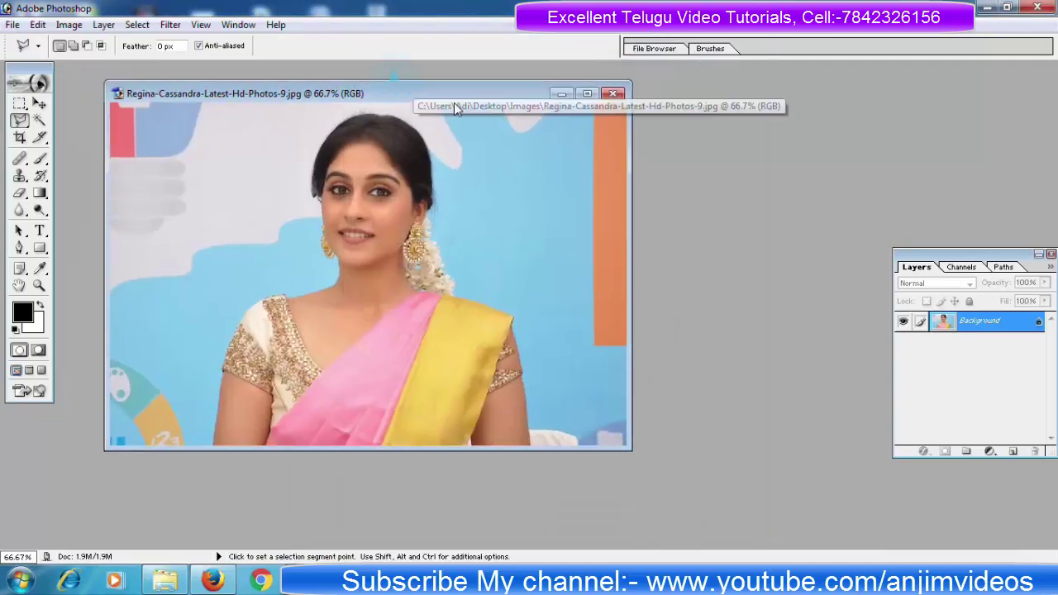
left_click(586, 92)
Examine the portrait's face at several magnifications and frame both eyes in close-up.
key("ctrl+plus")
key("ctrl+plus")
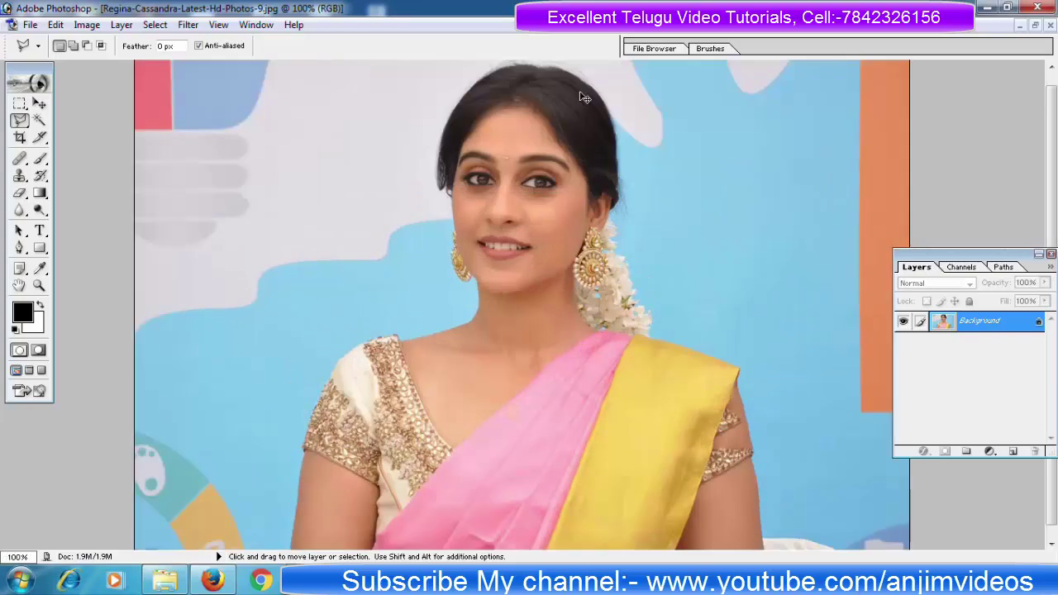
left_click(218, 24)
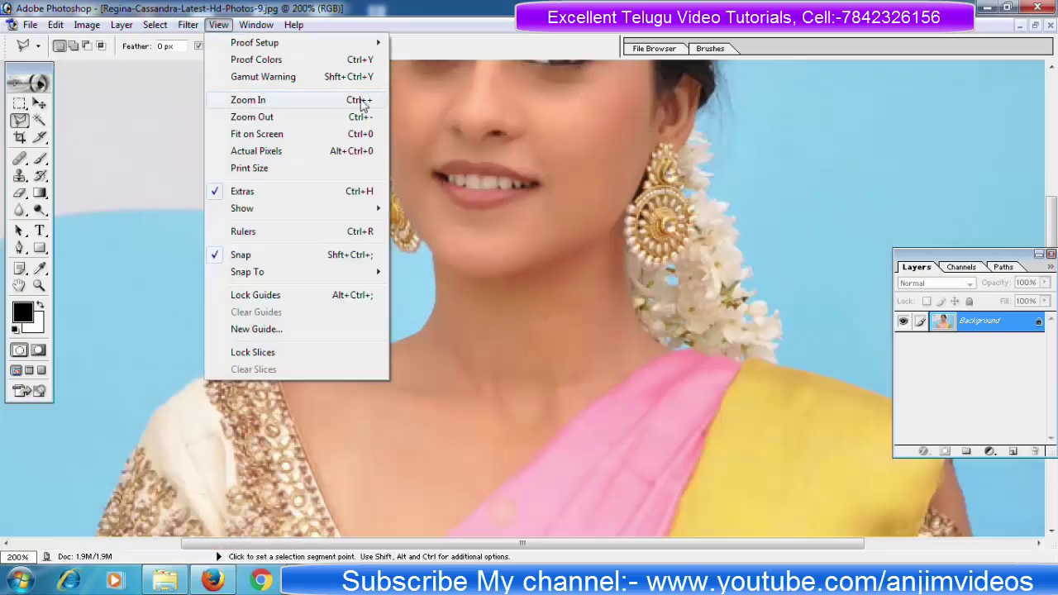
left_click(39, 285)
left_click_drag(450, 192, 451, 423)
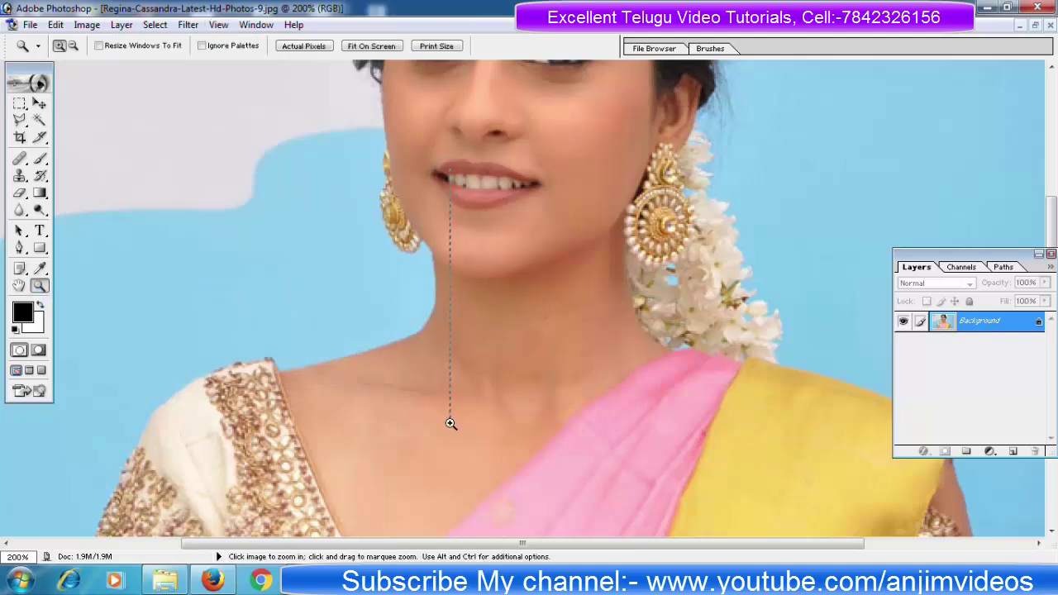
left_click_drag(535, 103, 535, 102)
right_click(535, 103)
left_click(397, 137)
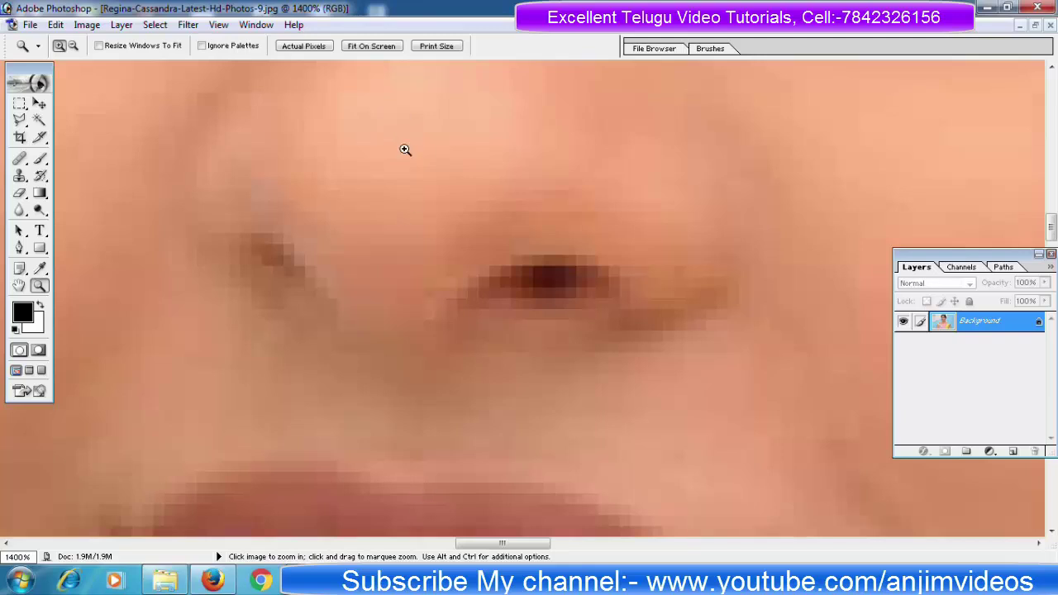
key("ctrl+minus")
key("ctrl+minus")
key("ctrl+minus")
key("ctrl+minus")
key("ctrl+minus")
key("ctrl+minus")
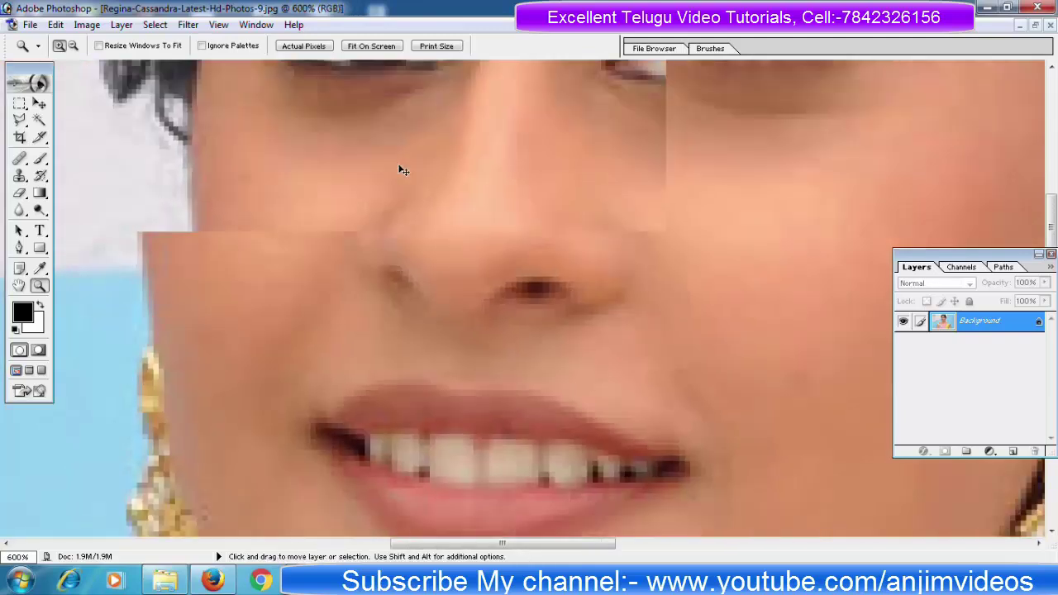
left_click_drag(346, 96, 720, 189)
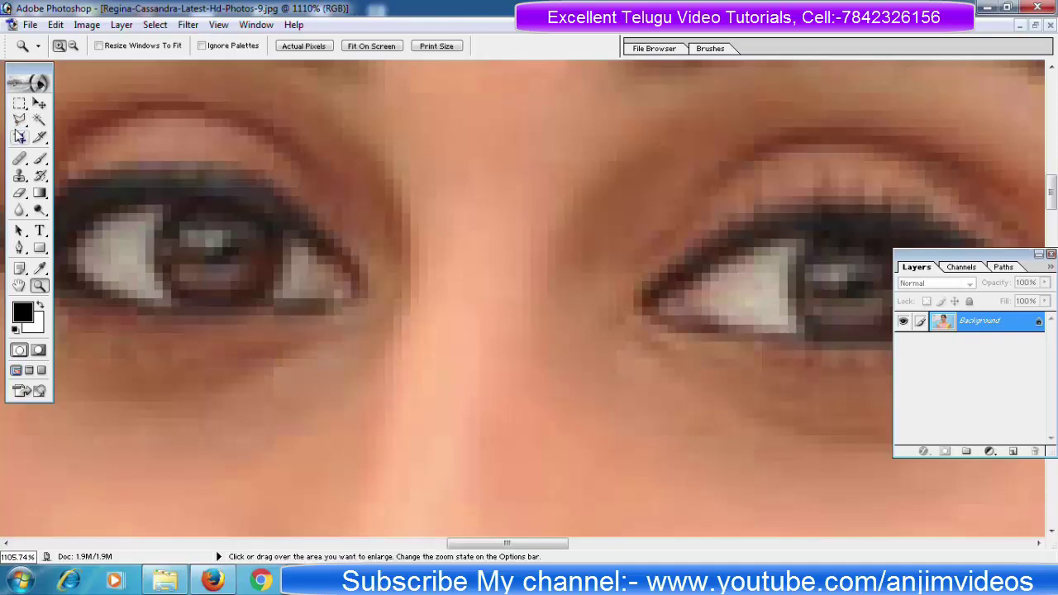
Outline the iris of the eye on the image's left side as a closed selection with the Polygonal Lasso tool.
left_click_drag(20, 121, 71, 134)
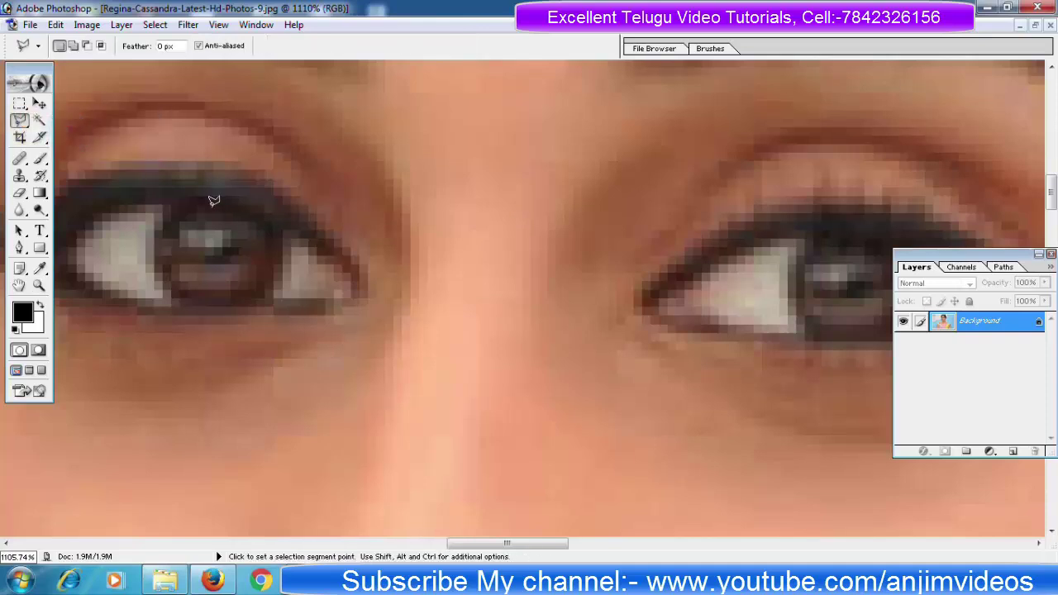
left_click(192, 198)
left_click(173, 205)
left_click(159, 218)
left_click(148, 241)
left_click(169, 296)
left_click(204, 299)
left_click(270, 295)
left_click(282, 262)
left_click(281, 231)
left_click(262, 209)
left_click(227, 201)
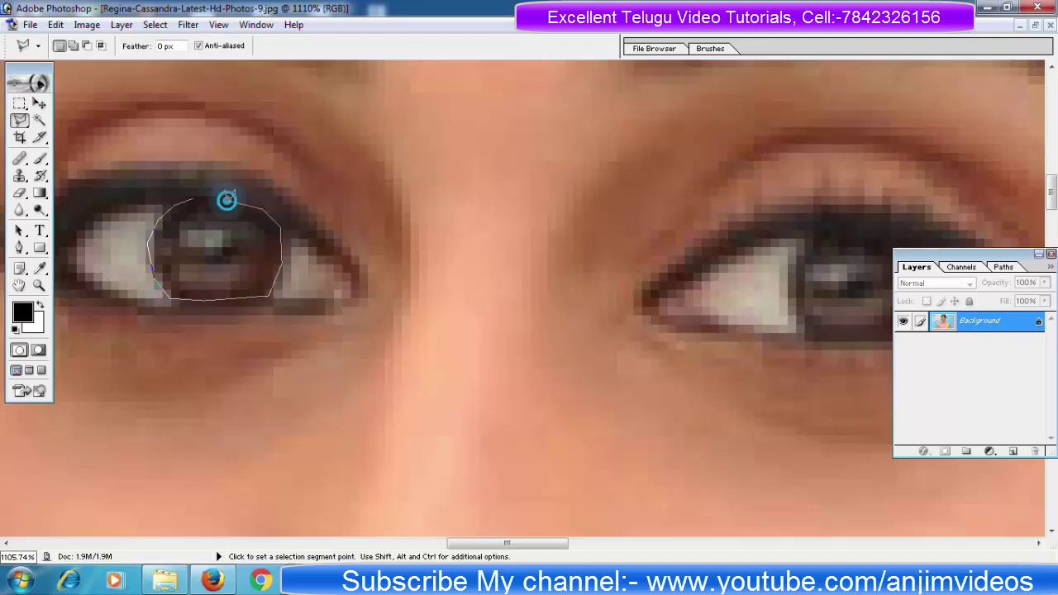
left_click(194, 196)
left_click(193, 196)
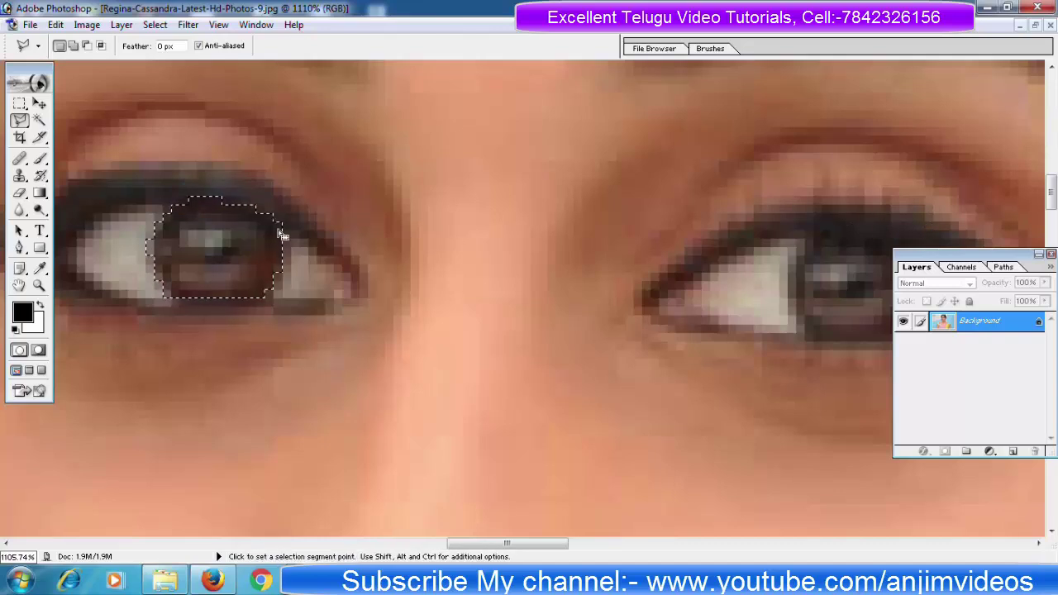
Add the iris of the other eye to the selection, moving the Layers palette clear of that eye.
left_click(73, 46)
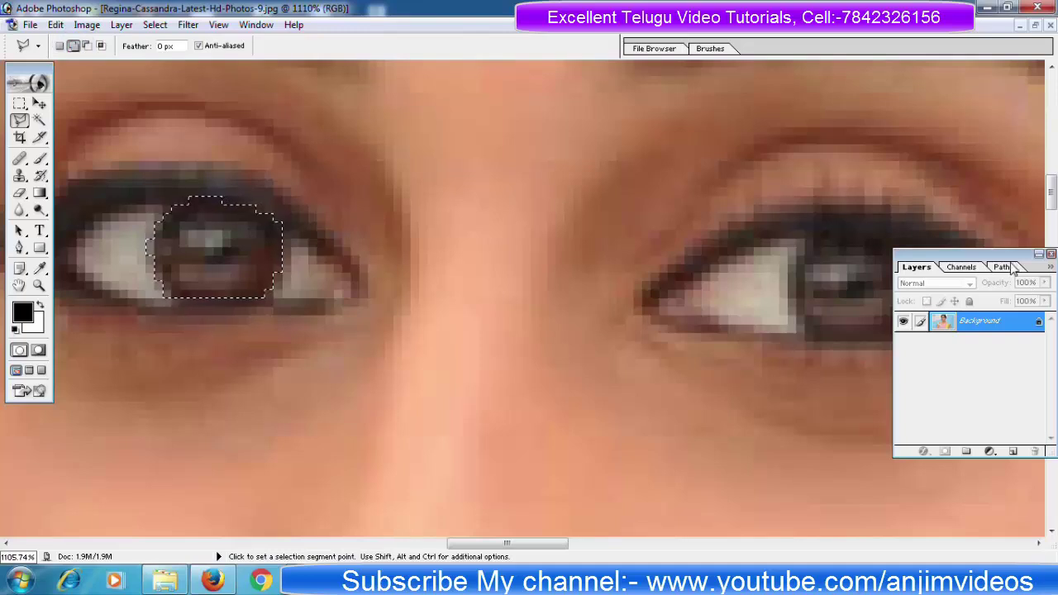
left_click_drag(1002, 261, 1000, 379)
left_click(877, 225)
left_click(814, 233)
left_click(789, 263)
left_click(784, 299)
left_click(808, 333)
left_click(860, 333)
left_click(915, 320)
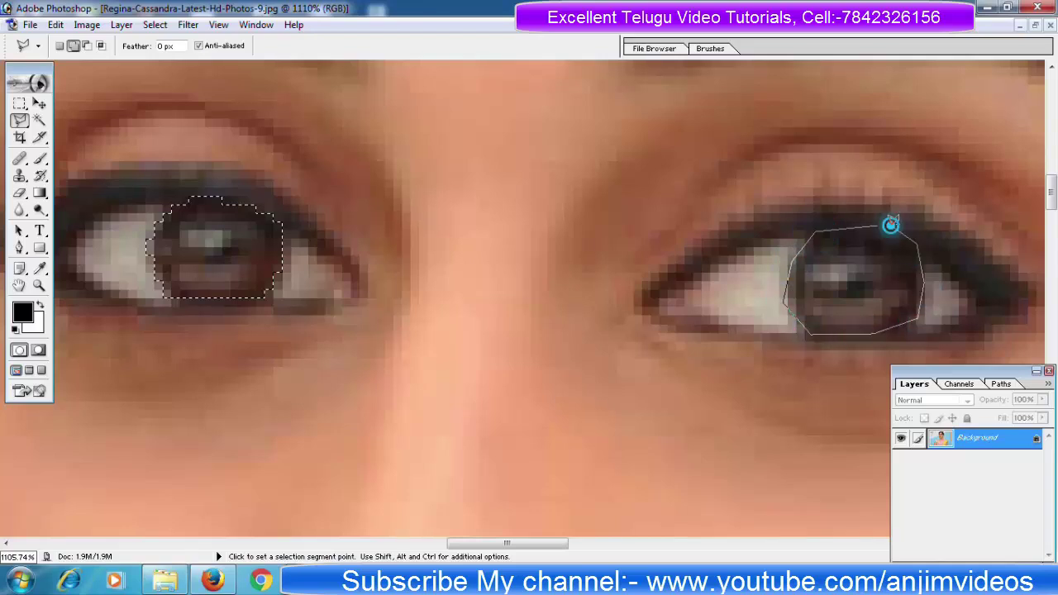
Feather the selection of both irises with a radius of 1 pixel.
left_click(147, 24)
left_click(207, 142)
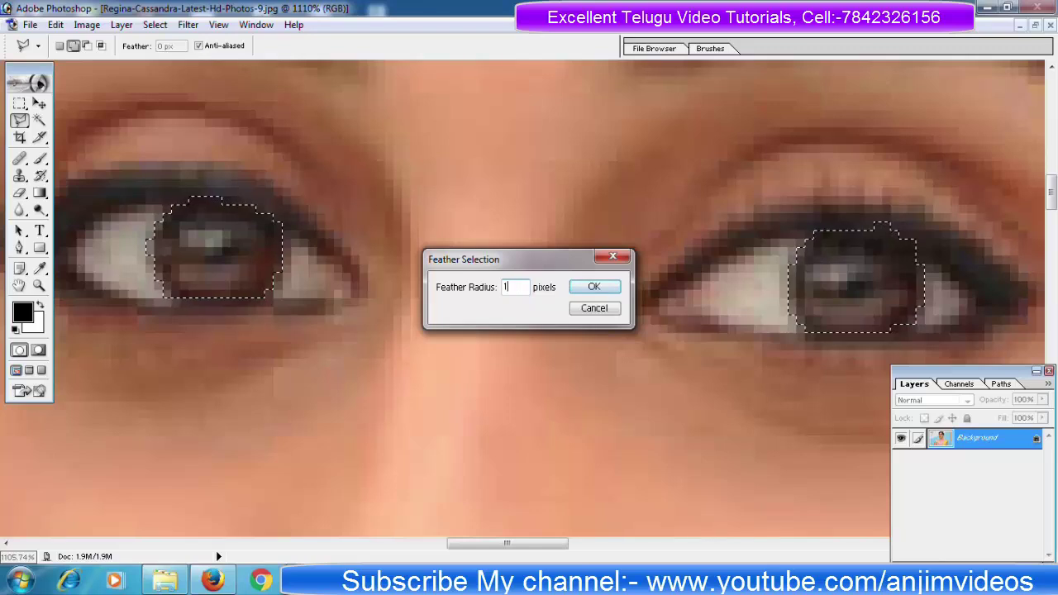
left_click(579, 287)
Recolour the selected irises purple with Hue/Saturation, using Hue -79 and Saturation about +35.
left_click(87, 24)
mouse_move(121, 71)
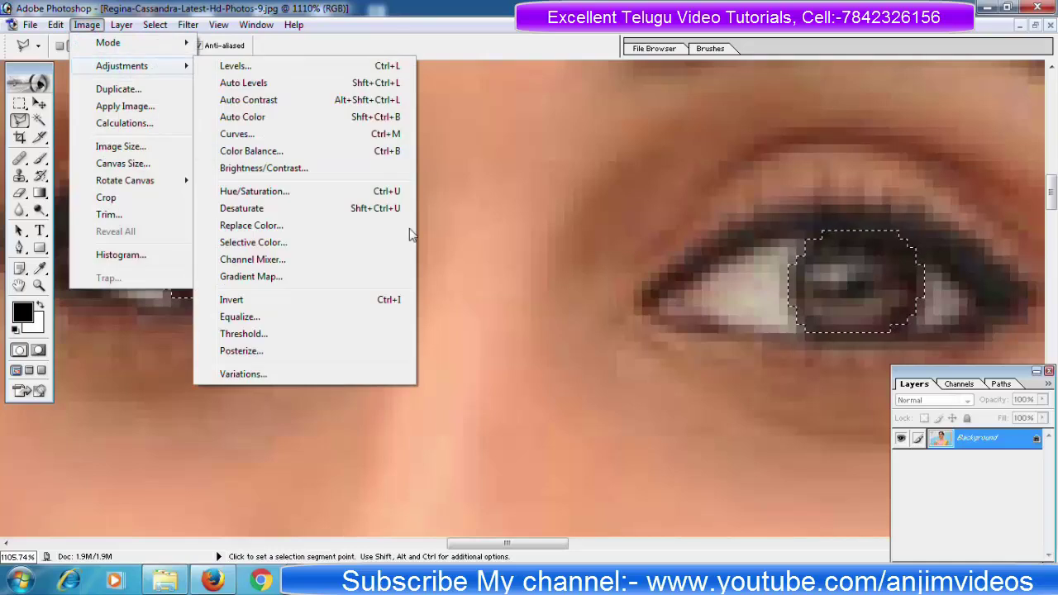
left_click(285, 192)
left_click_drag(283, 100, 537, 108)
left_click_drag(493, 162, 532, 198)
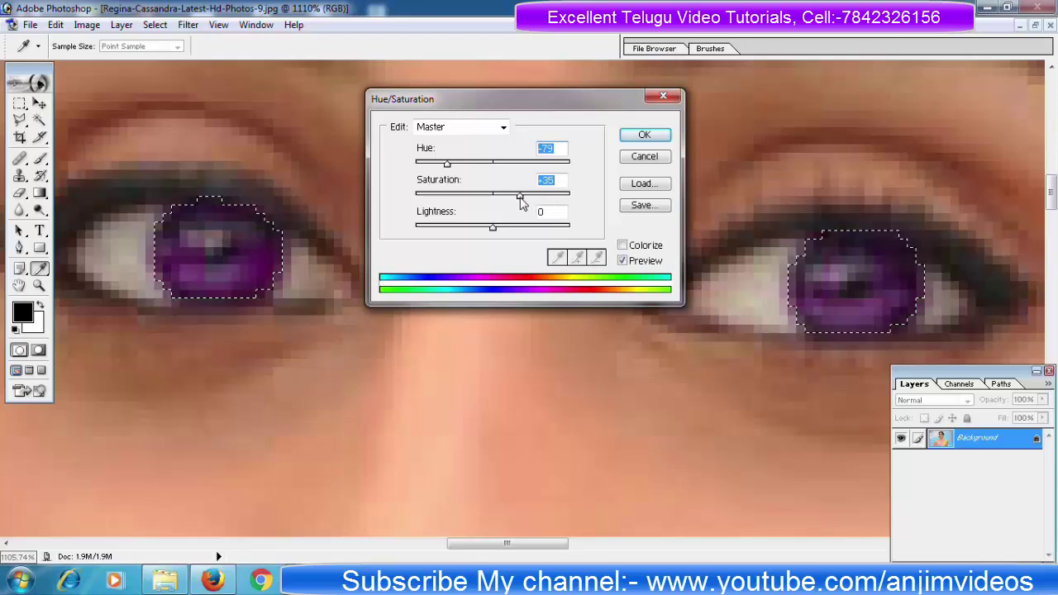
left_click(645, 135)
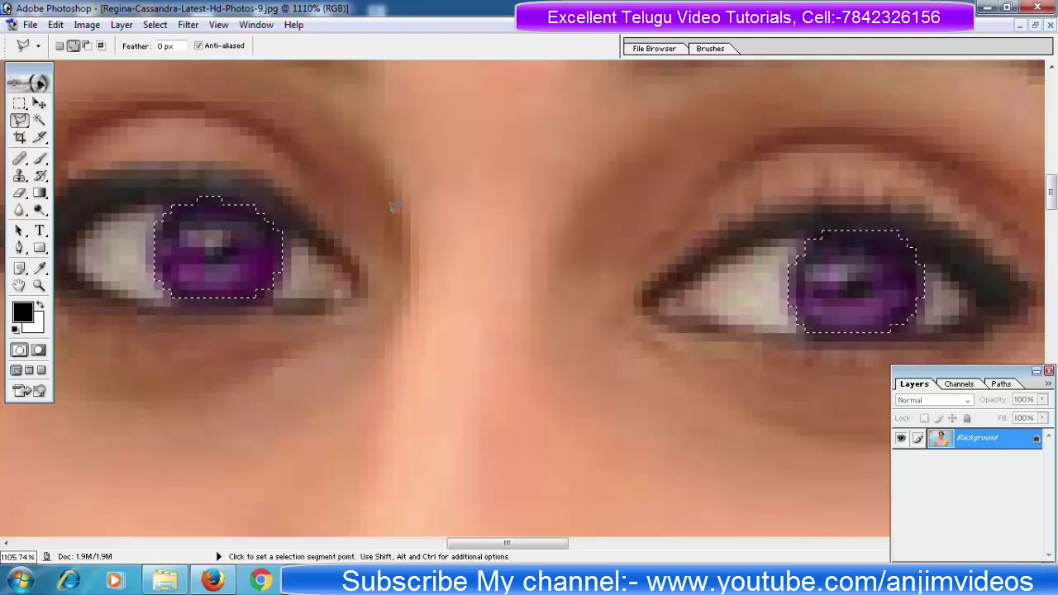
Clear the selection and examine the purple eyes in the whole portrait and close up on the face.
key("ctrl+minus")
key("ctrl+minus")
key("ctrl+minus")
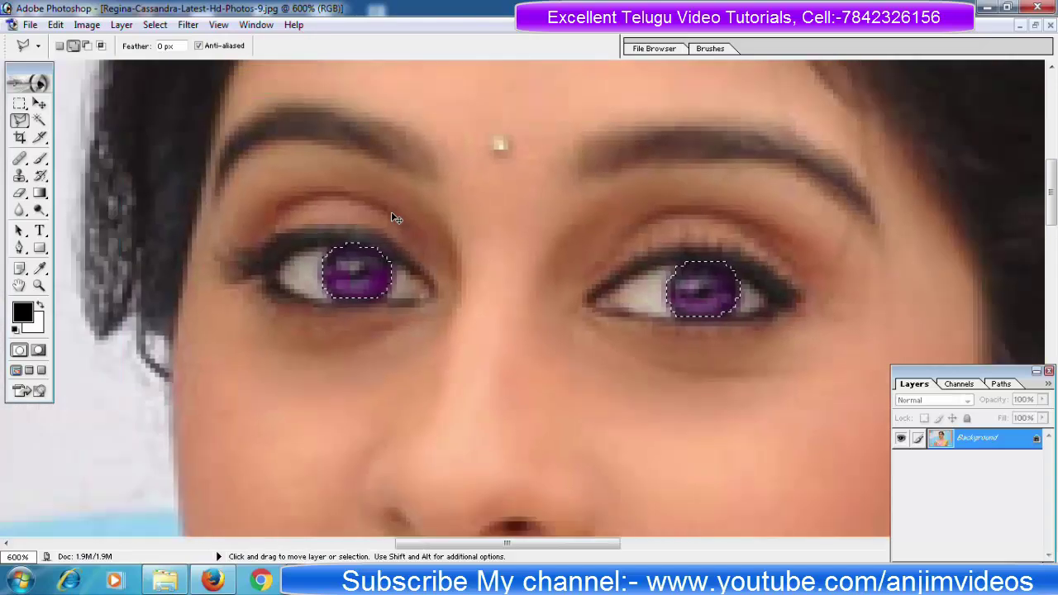
key("ctrl+minus")
key("ctrl+minus")
key("ctrl+minus")
key("ctrl+minus")
key("ctrl+minus")
key("ctrl+minus")
key("ctrl+z")
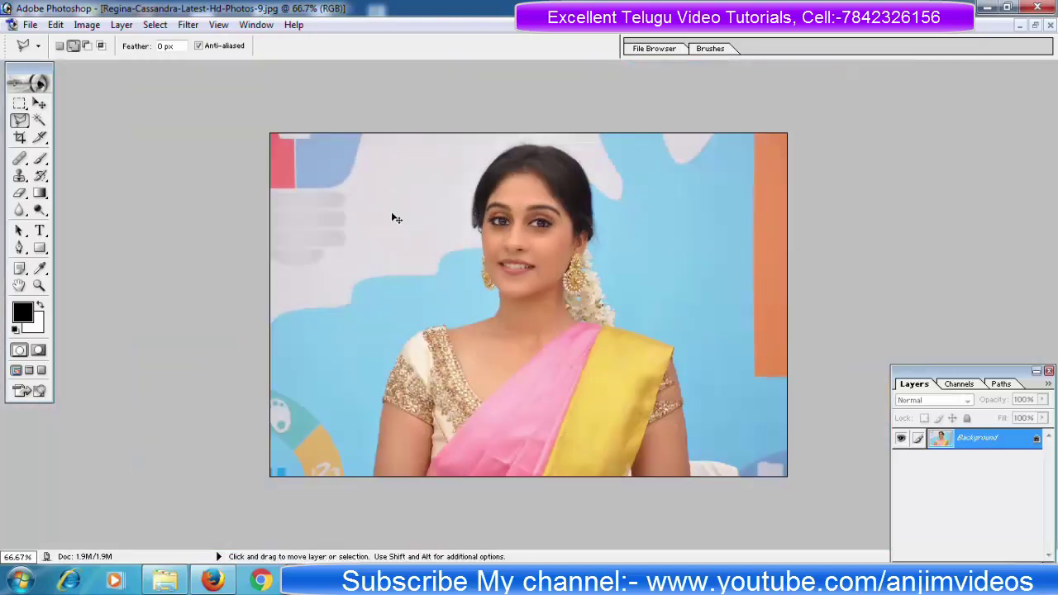
key("ctrl+plus")
key("ctrl+plus")
key("ctrl+plus")
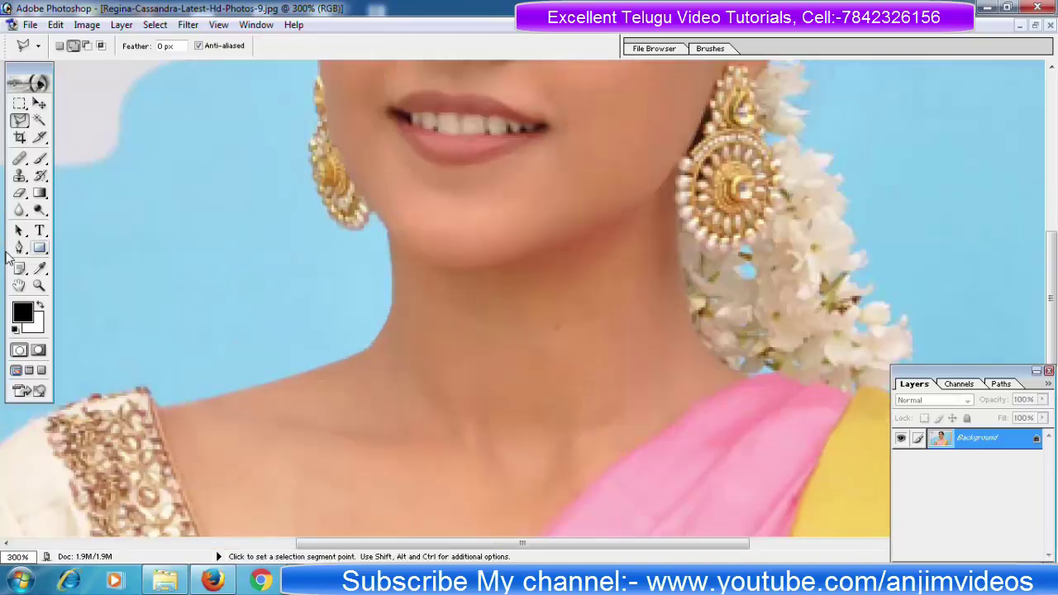
left_click(17, 291)
left_click_drag(413, 225, 421, 531)
left_click_drag(511, 305, 507, 334)
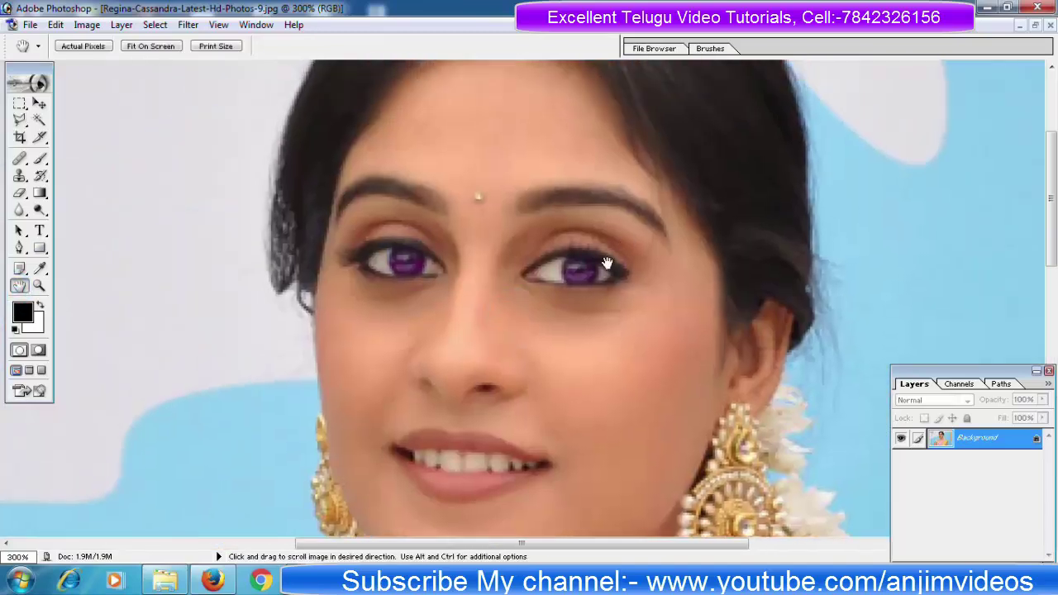
left_click(87, 24)
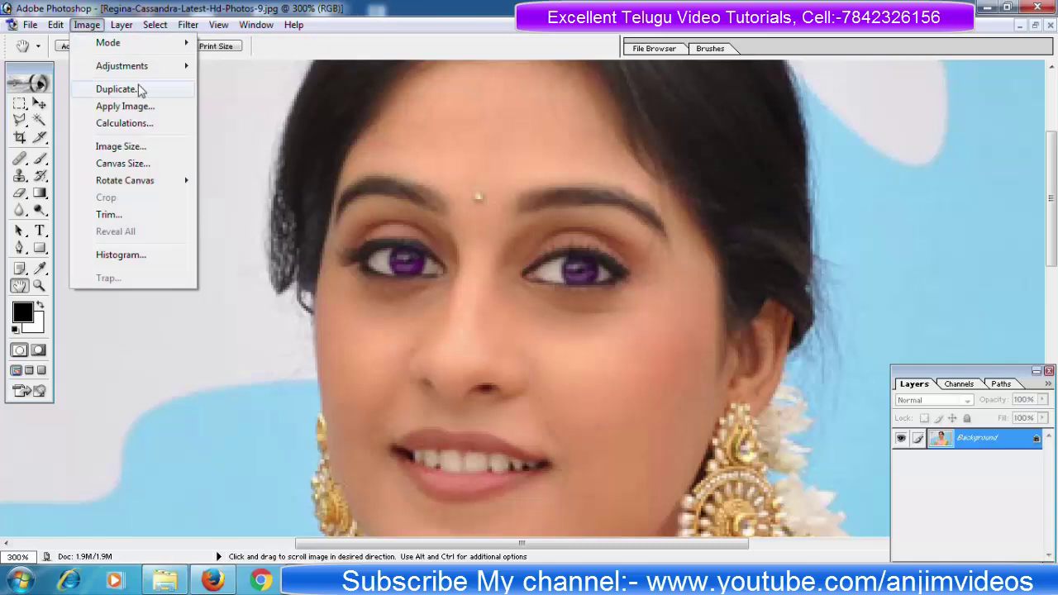
mouse_move(135, 66)
left_click(302, 373)
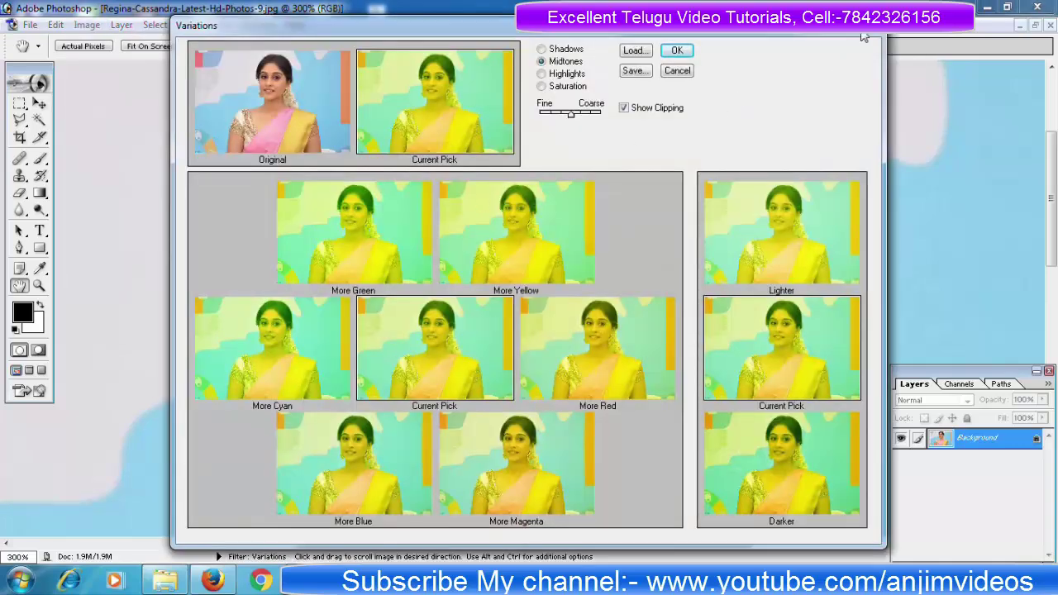
key("Return")
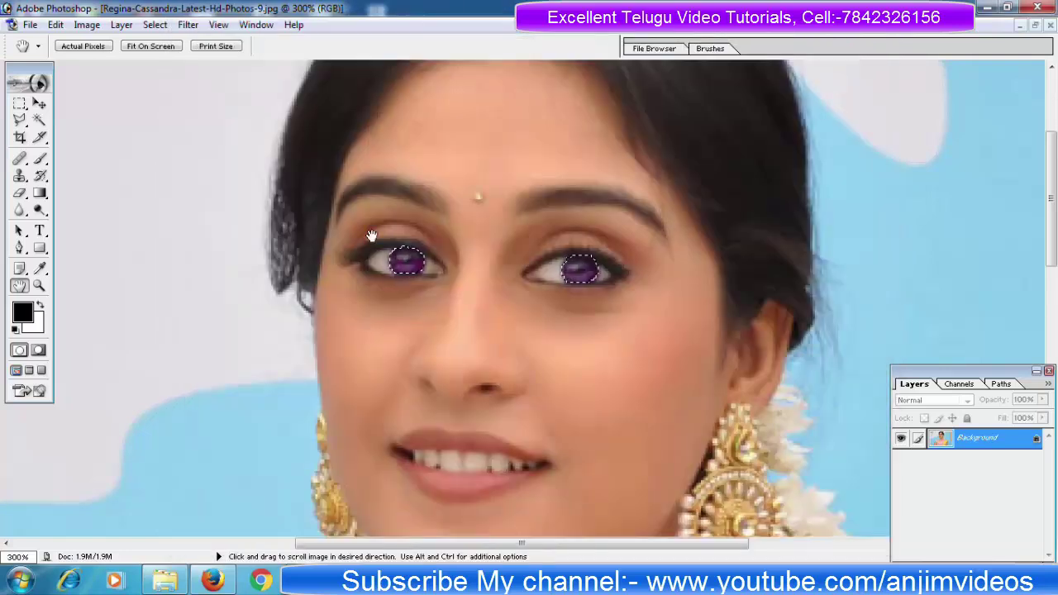
Recolour the selected irises green with Variations by adding the More Magenta pick, and deselect them.
left_click(86, 23)
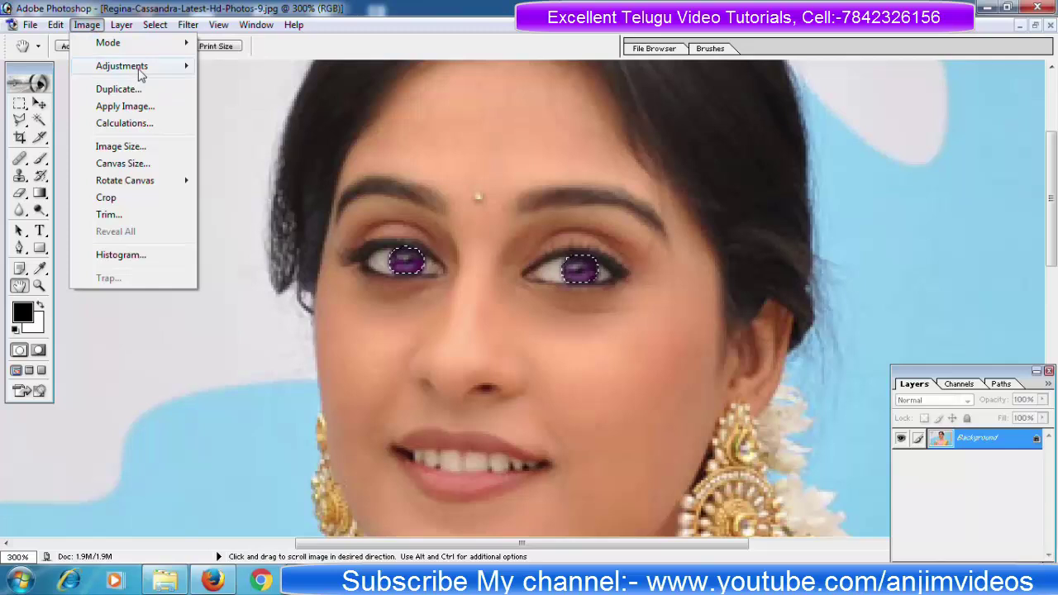
mouse_move(124, 66)
left_click(283, 374)
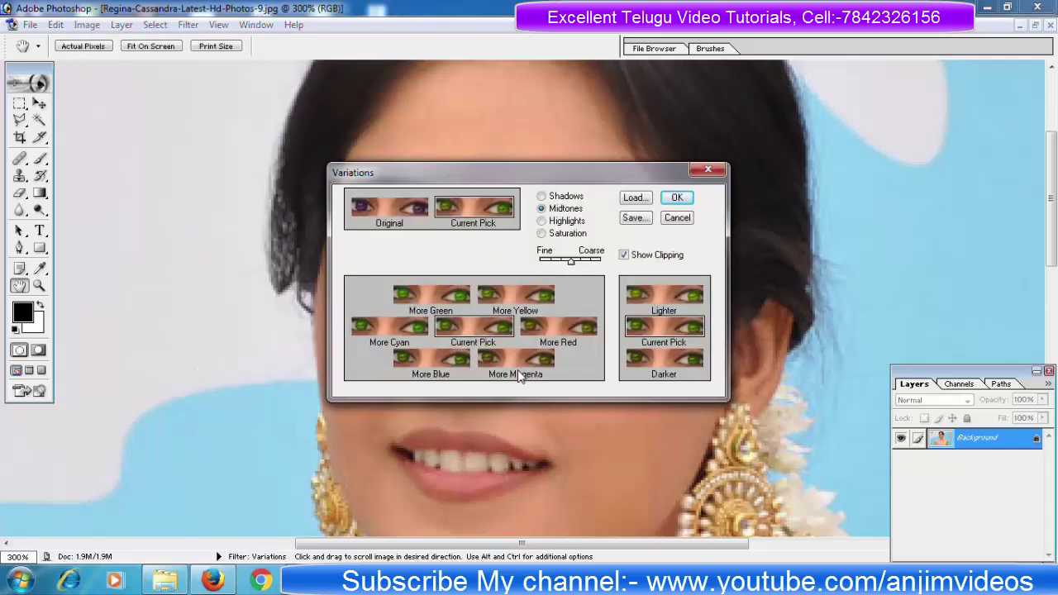
left_click(524, 361)
left_click(677, 197)
key("ctrl+d")
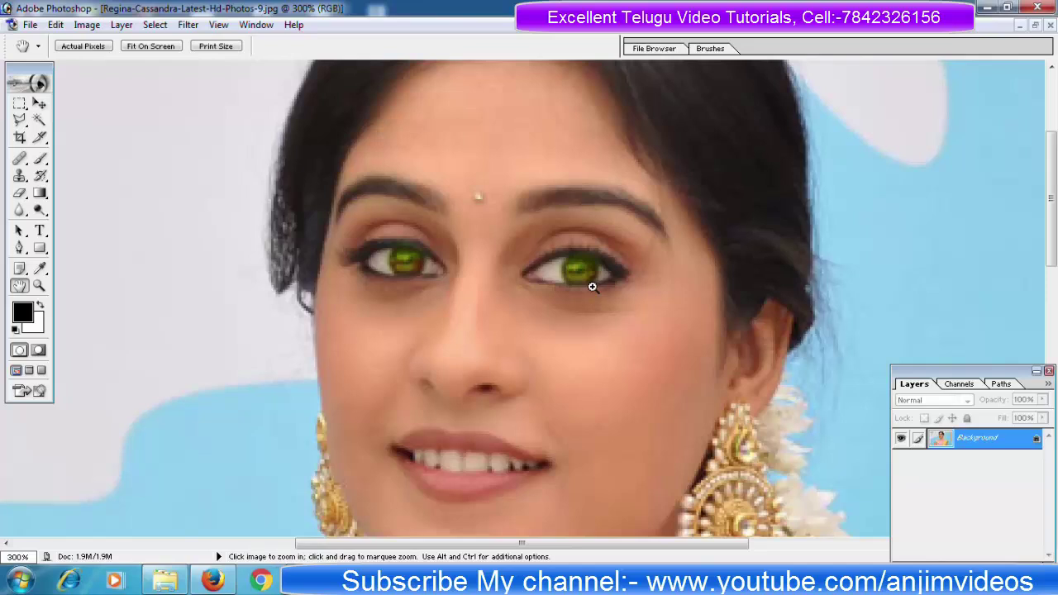
Undo the Variations and Hue/Saturation recolouring of both irises and clear the iris selection.
key("ctrl+minus")
key("ctrl+minus")
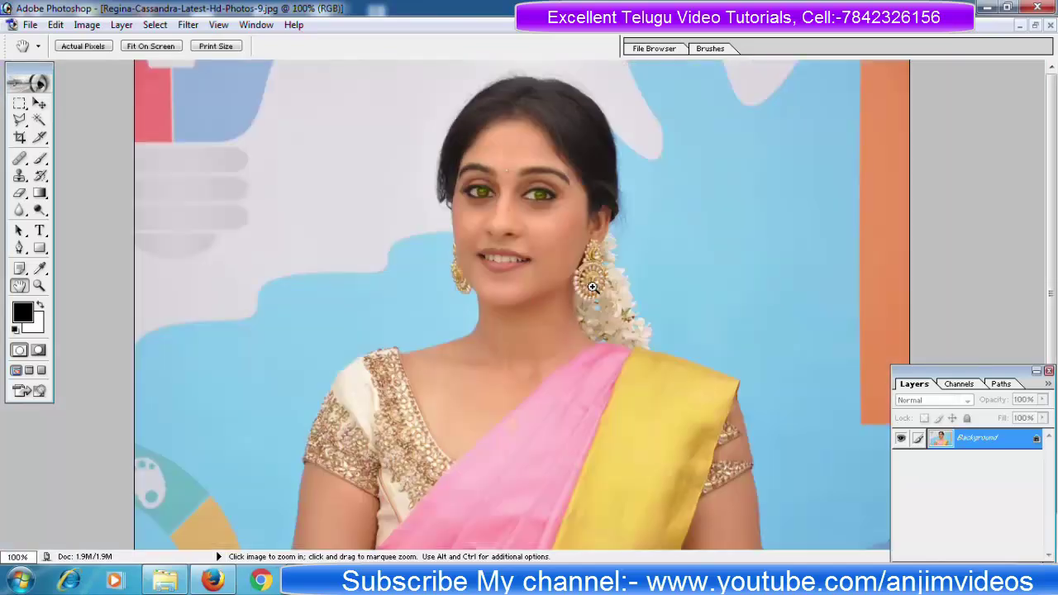
key("ctrl+minus")
key("ctrl+plus")
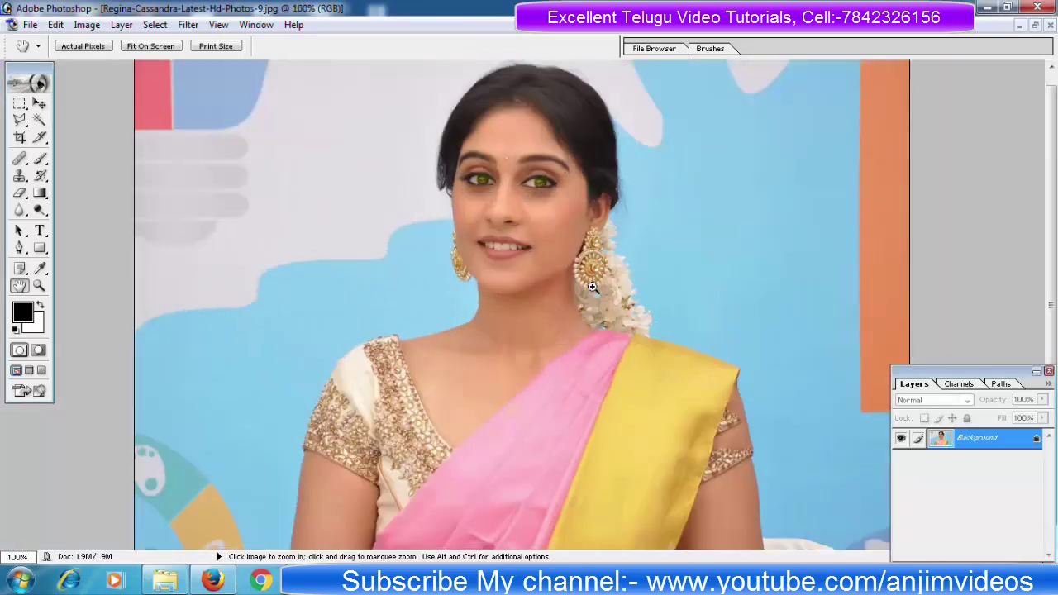
key("ctrl+plus")
left_click_drag(519, 99, 529, 291)
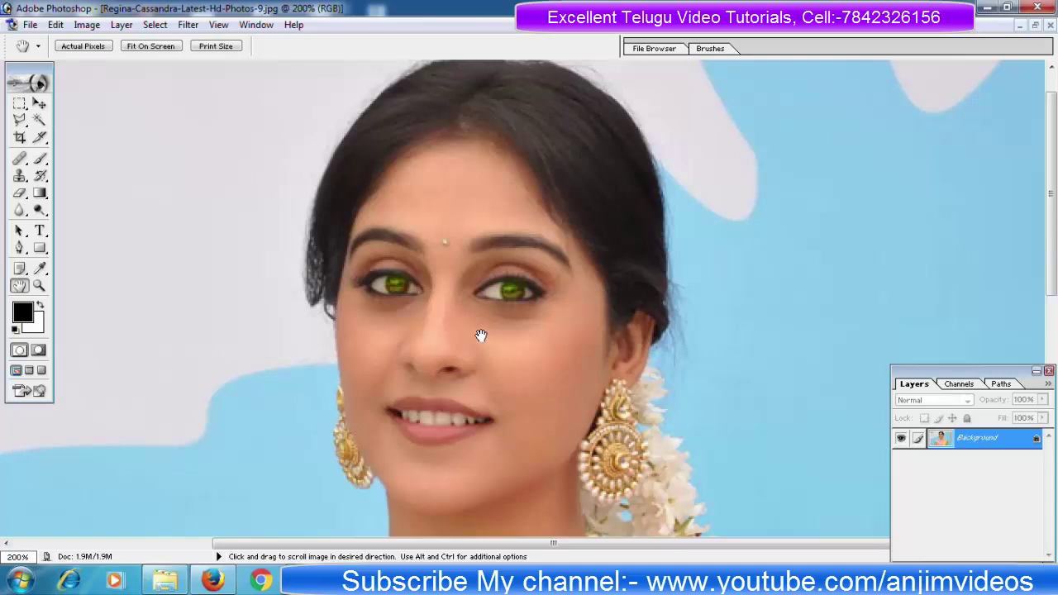
key("ctrl+alt+z")
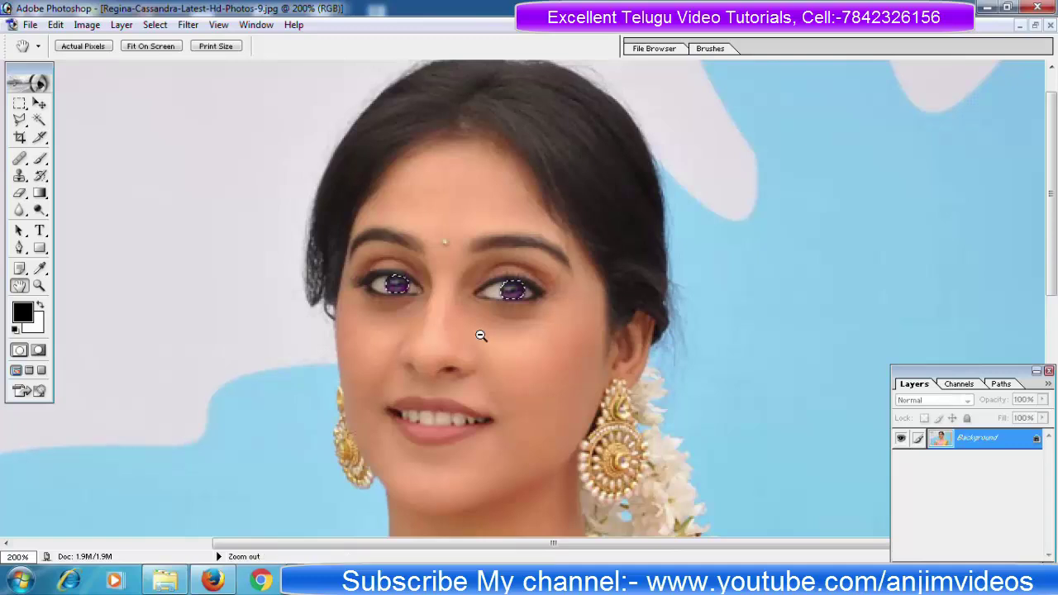
key("ctrl+d")
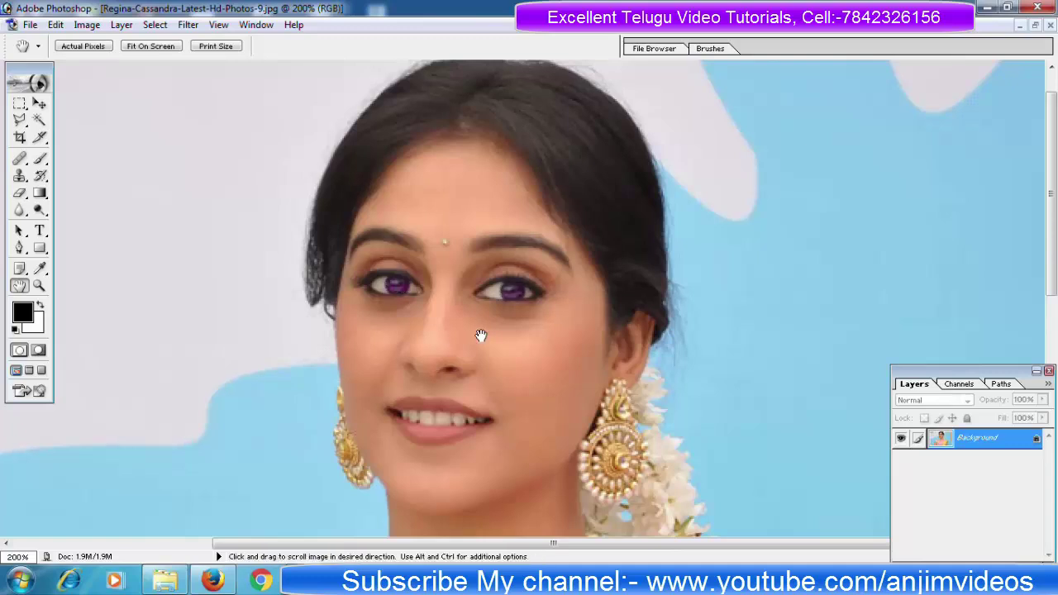
key("ctrl+d")
Select the iris of the eye on the image's left side again by tracing around it with the Polygonal Lasso tool.
key("ctrl+plus")
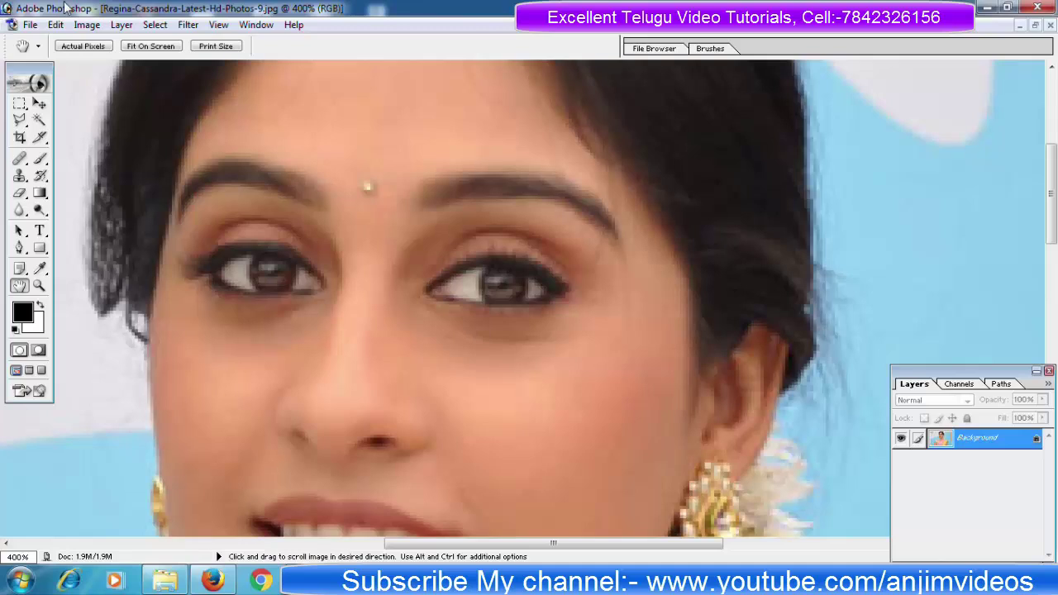
left_click(19, 120)
left_click(268, 252)
left_click(251, 265)
left_click(252, 280)
left_click(257, 288)
left_click(272, 291)
left_click(284, 287)
left_click(292, 282)
left_click(296, 275)
left_click(296, 263)
left_click(289, 253)
left_click(268, 251)
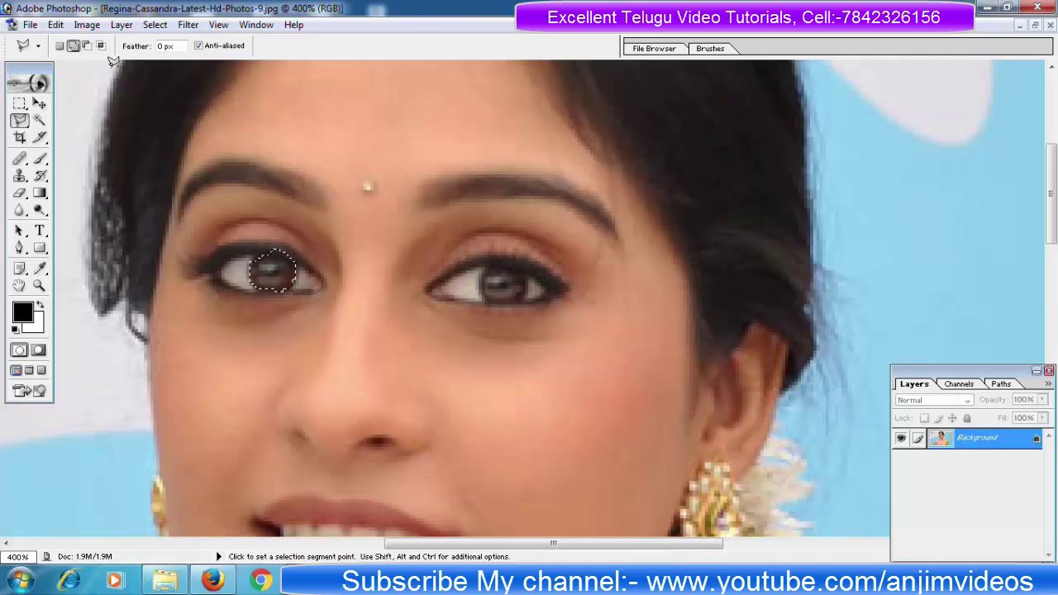
Add the iris of the eye on the image's right side to the selection by tracing around it with the Polygonal Lasso tool.
left_click(500, 261)
left_click(494, 273)
left_click(491, 285)
left_click(488, 296)
left_click(499, 301)
left_click(521, 275)
left_click(506, 264)
left_click(500, 262)
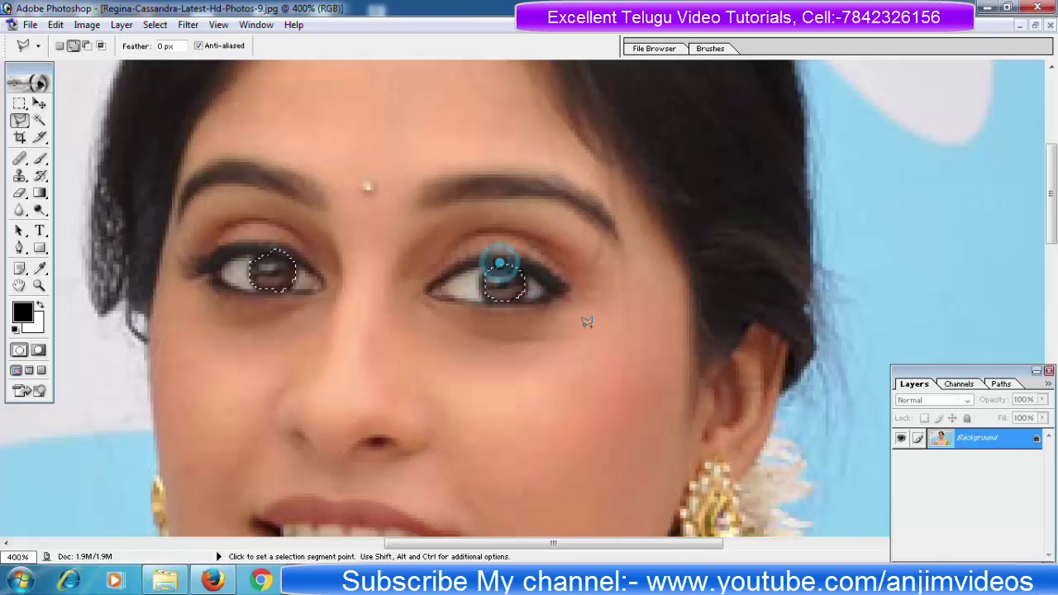
Feather the selection of both irises with a radius of 1 pixel.
left_click(155, 24)
left_click(173, 141)
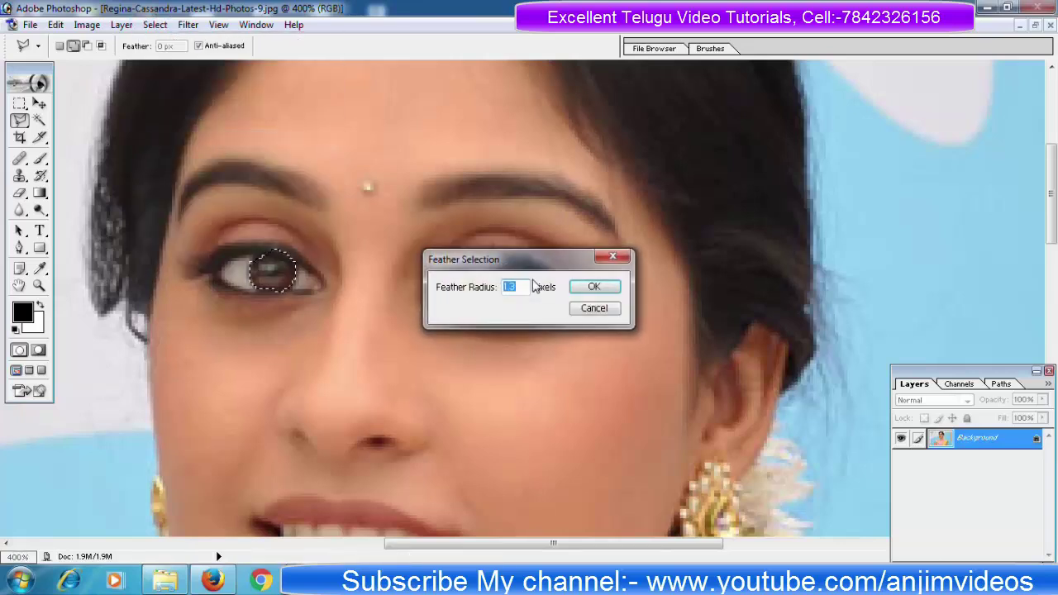
type("1")
key("Return")
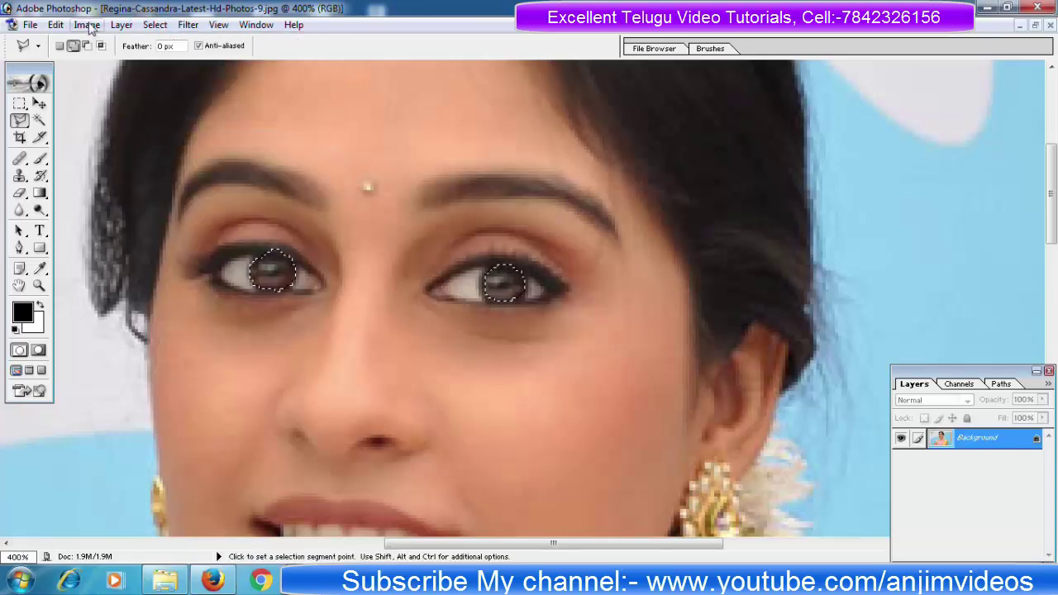
Recolour the selected irises green with Color Balance, setting the midtone levels to about -100, -16 and -84.
left_click(88, 25)
mouse_move(121, 66)
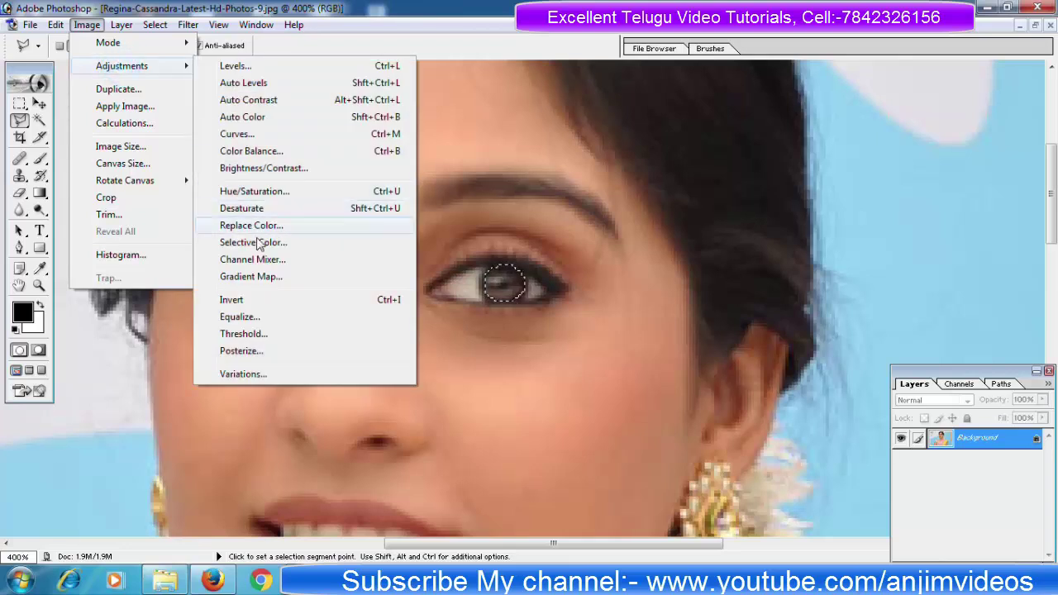
left_click(251, 150)
left_click_drag(306, 24, 695, 340)
left_click_drag(647, 411, 696, 416)
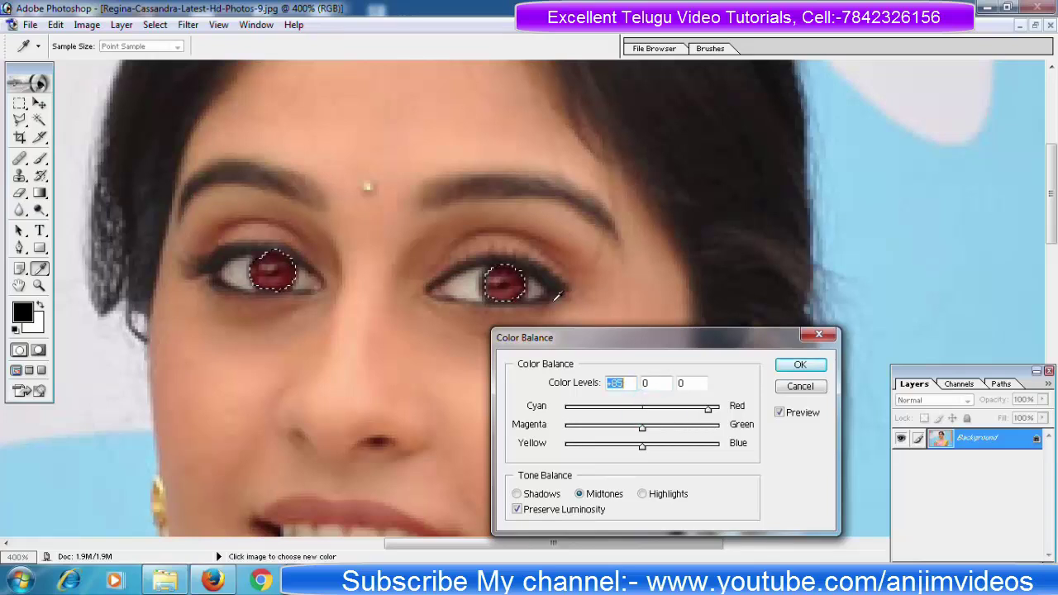
left_click_drag(709, 413, 552, 432)
left_click_drag(642, 447, 461, 443)
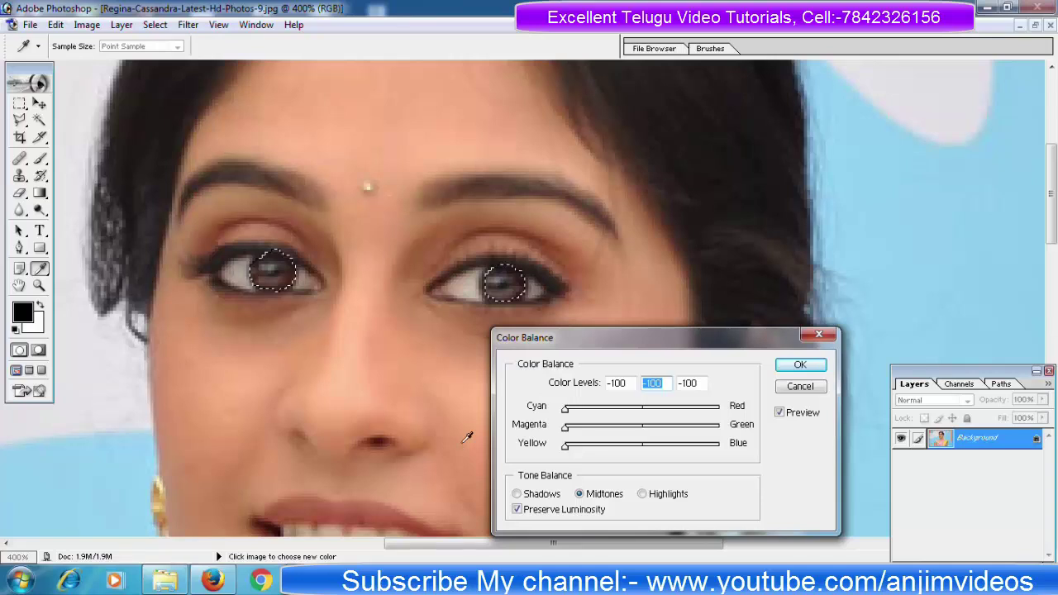
left_click_drag(567, 446, 631, 432)
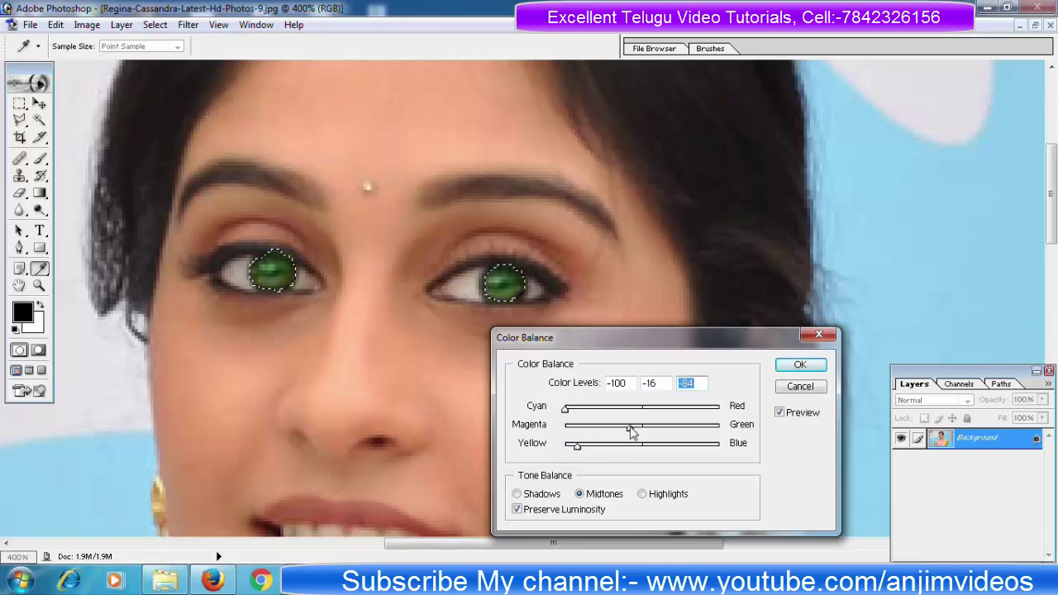
left_click(800, 364)
key("l")
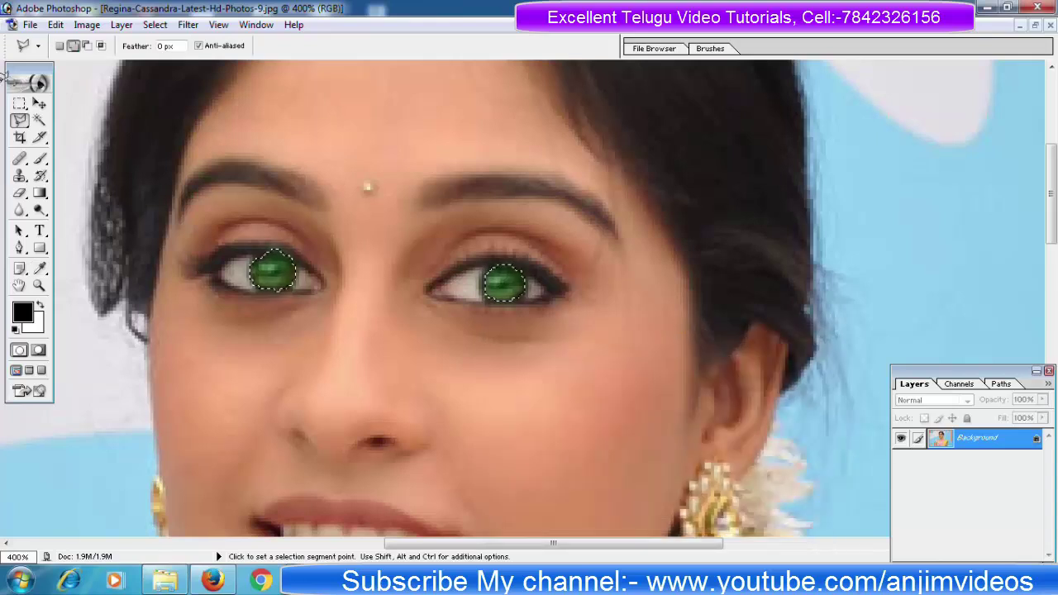
left_click(87, 25)
left_click(141, 67)
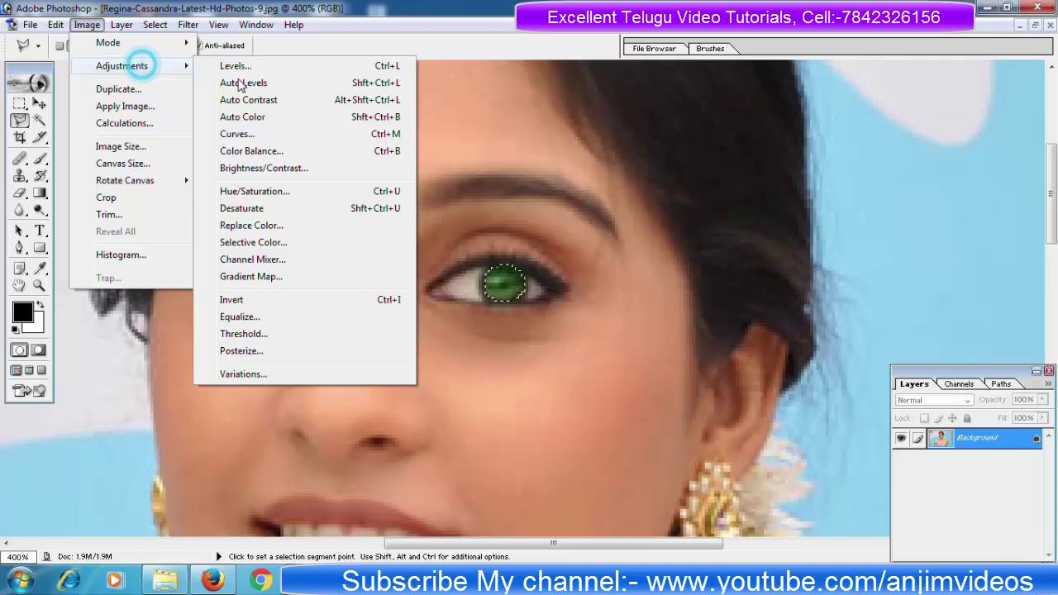
left_click(287, 375)
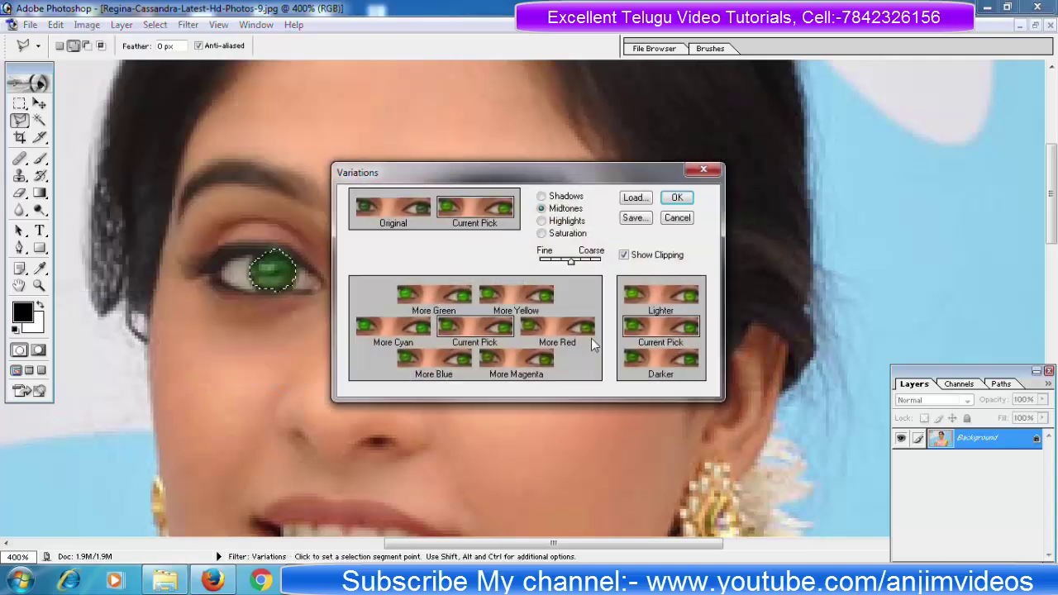
left_click(677, 218)
Clear the iris selection and examine the green eyes in the whole portrait at 100% zoom.
key("ctrl+d")
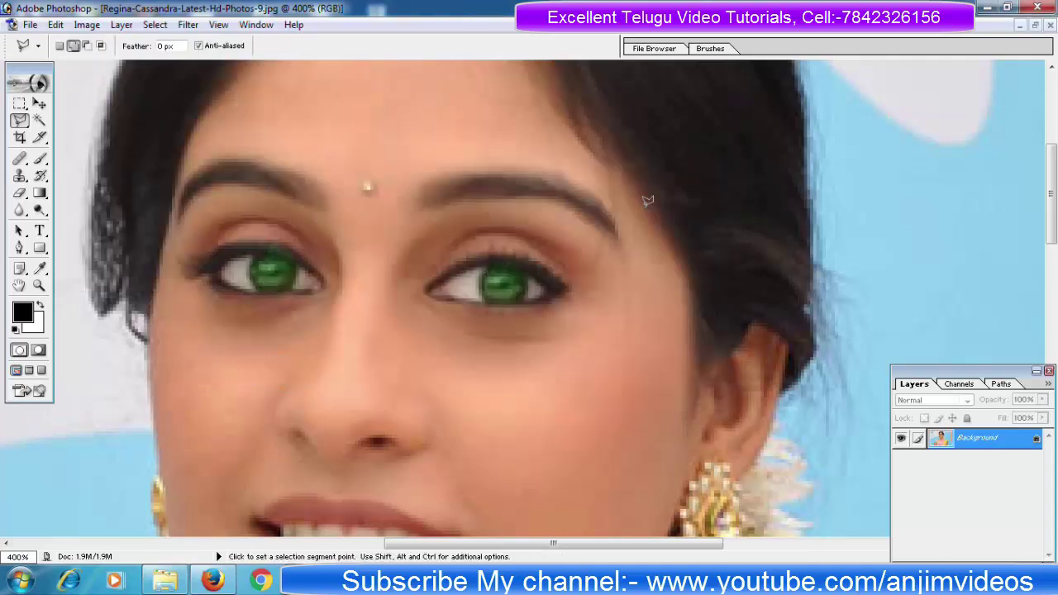
key("ctrl+minus")
key("ctrl+minus")
key("ctrl+minus")
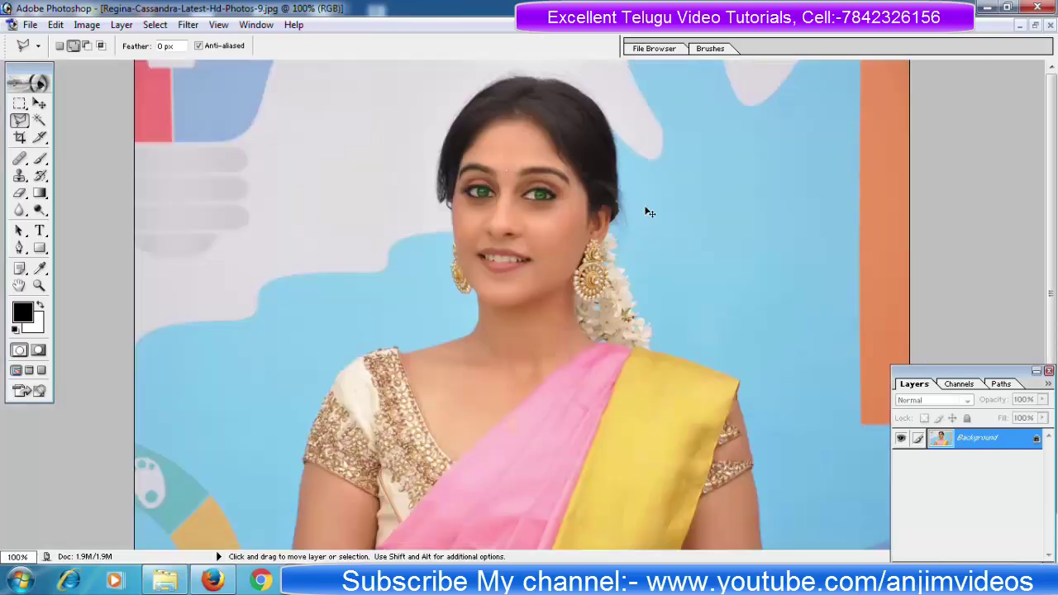
key("ctrl+plus")
key("ctrl+minus")
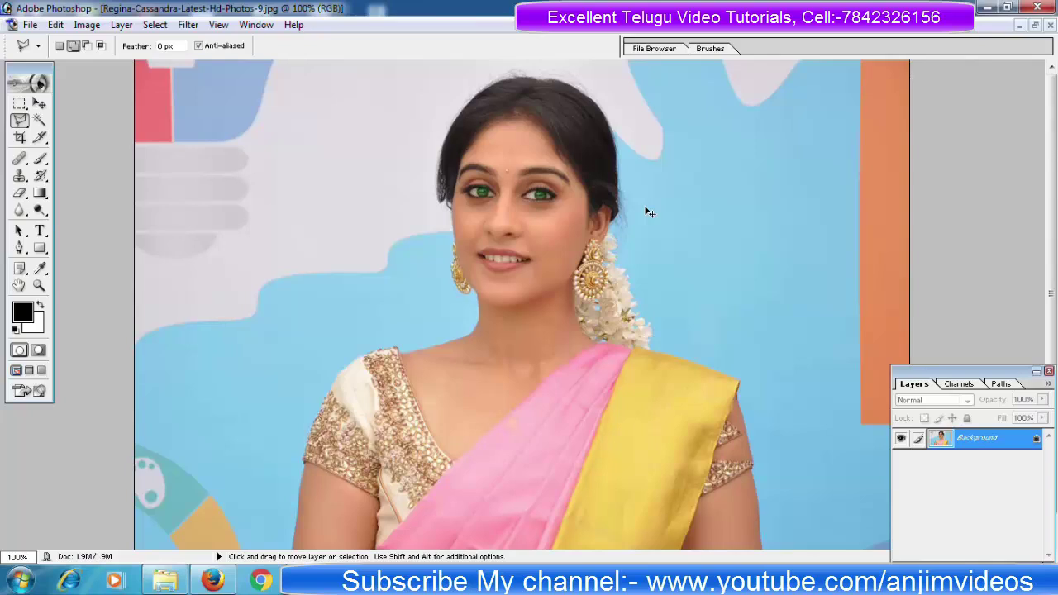